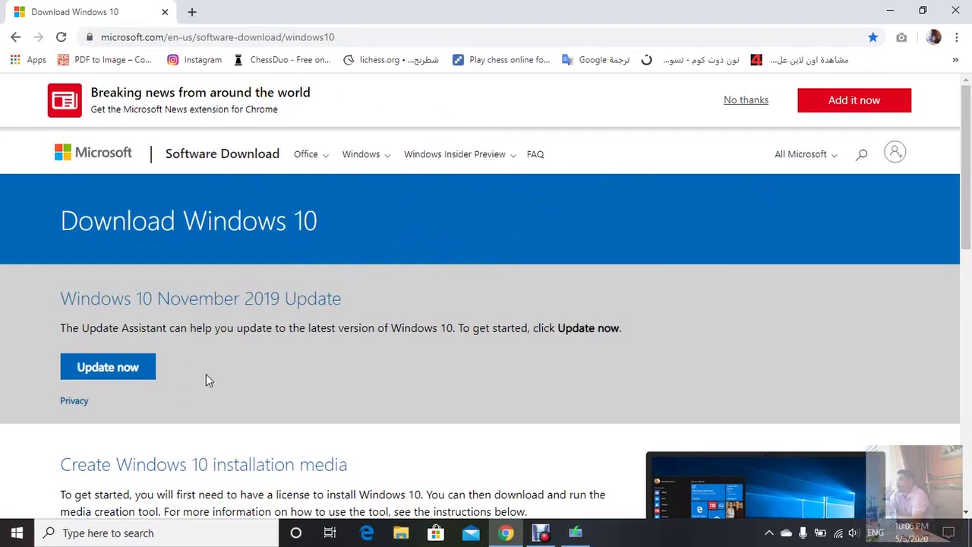
Step: Switch to Windows 10 Setup, accept the license terms and choose to create installation media (USB flash drive, DVD, or ISO file) for another PC
scroll(209, 374, down, 3)
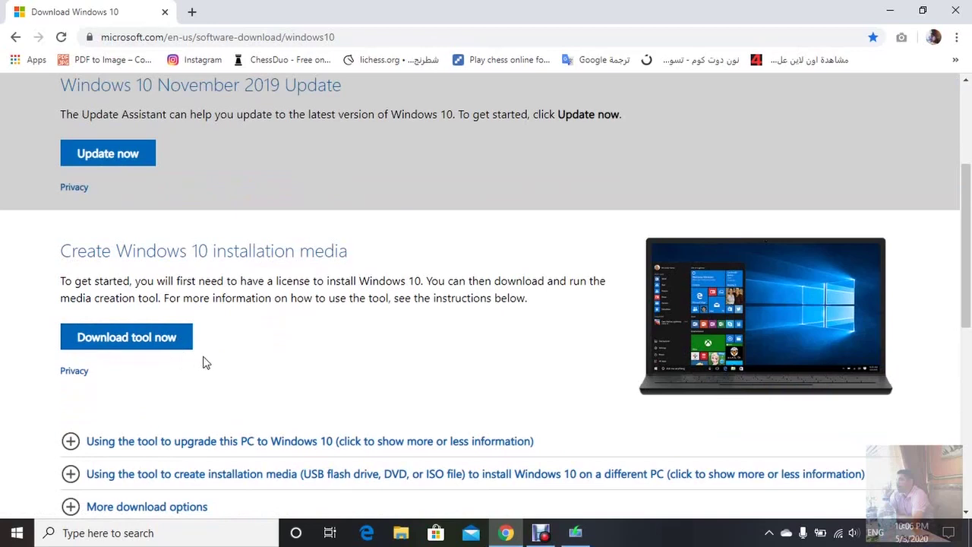
click(577, 535)
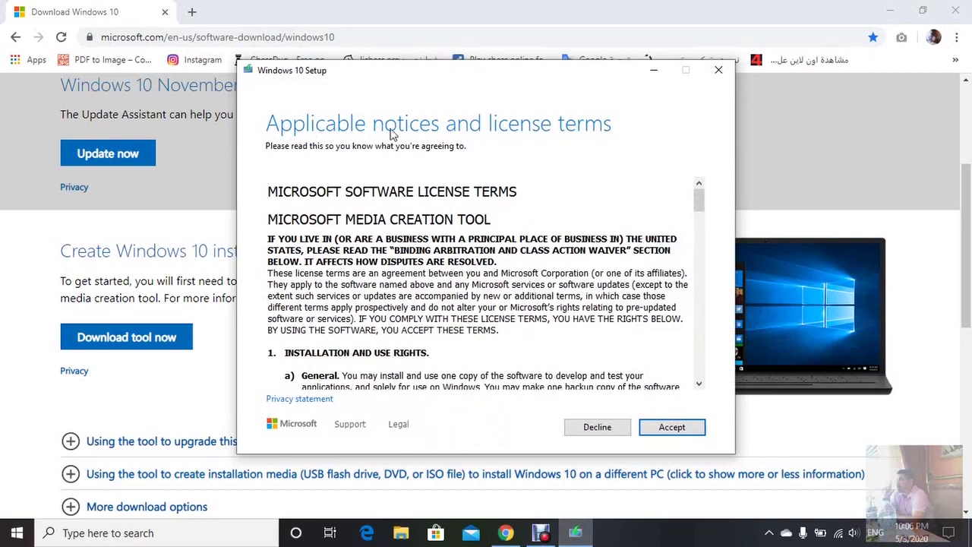
click(671, 430)
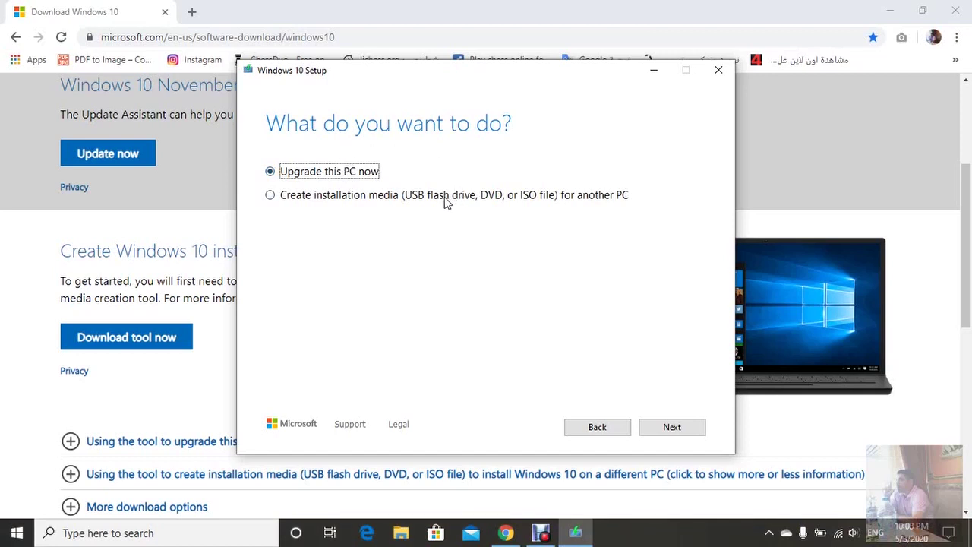
click(271, 196)
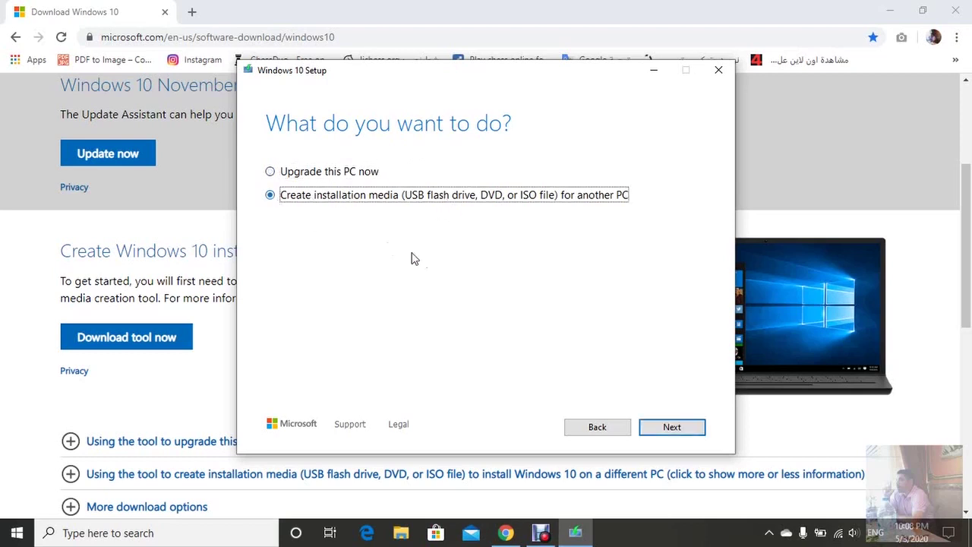
click(691, 430)
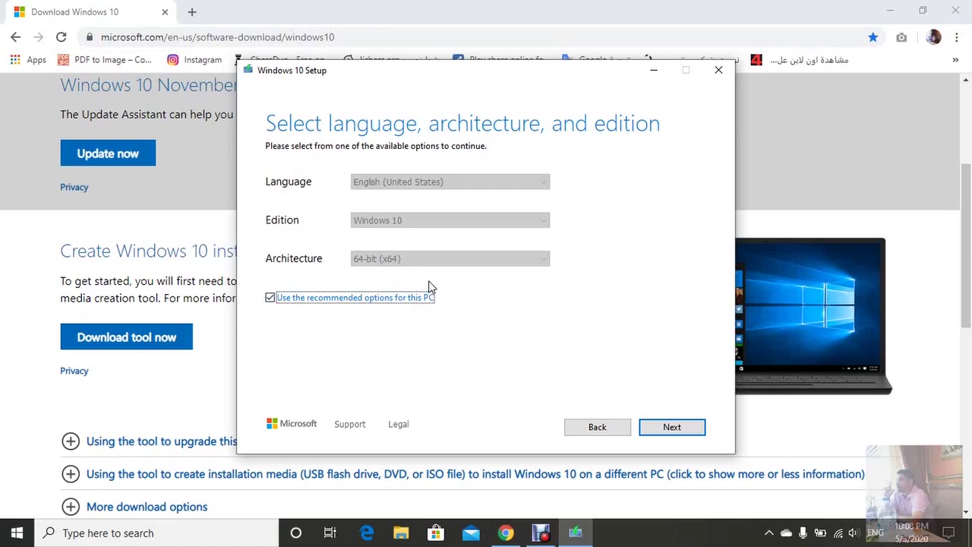
Step: Check the computer's system type in the properties of This PC, with the open windows minimized
click(894, 10)
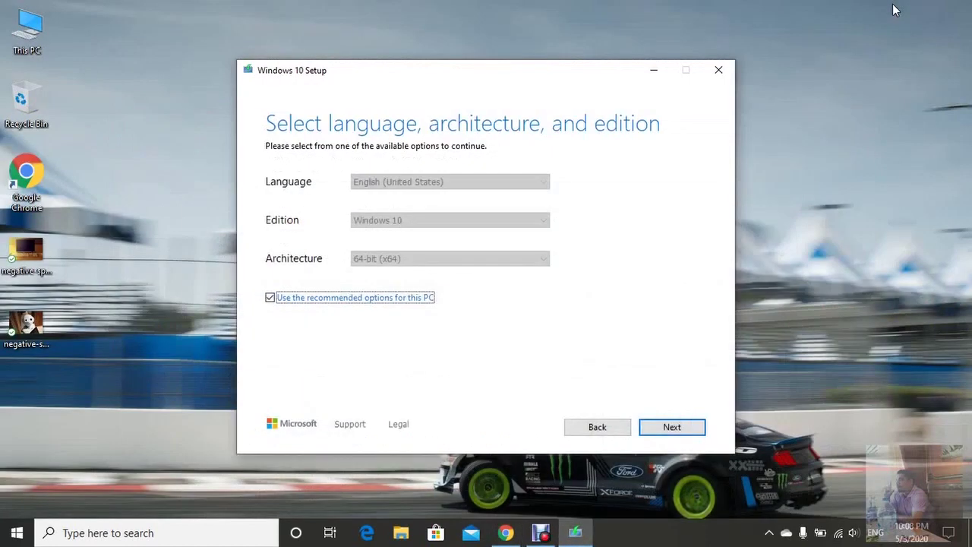
click(653, 70)
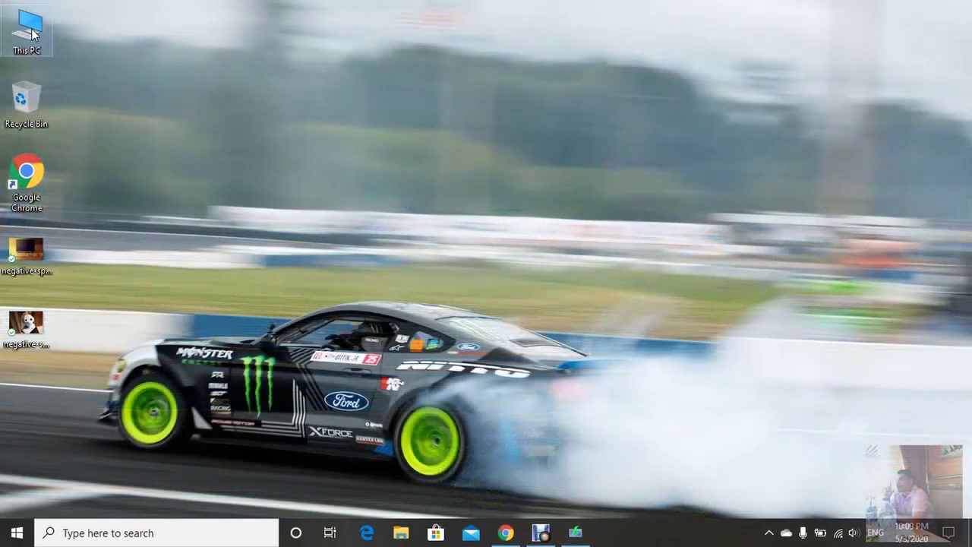
right_click(32, 32)
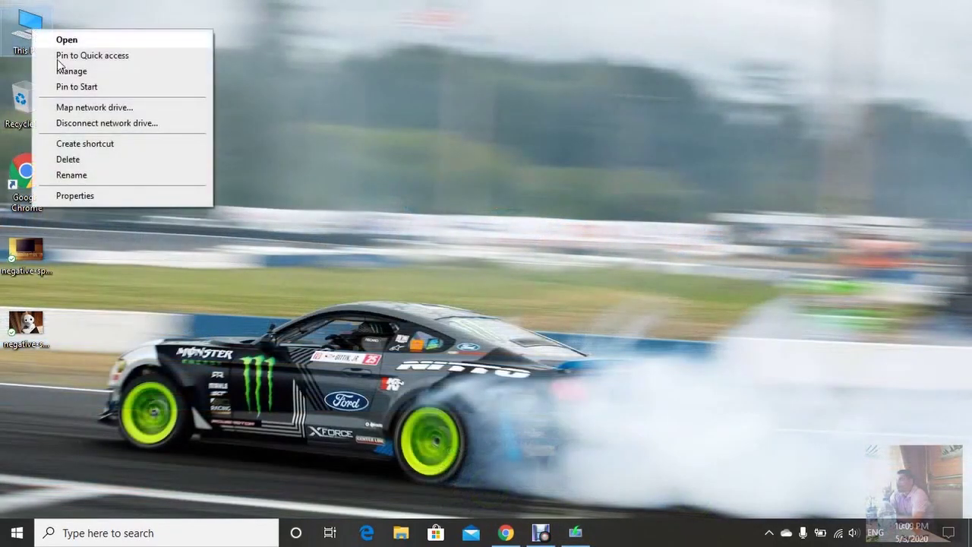
click(74, 196)
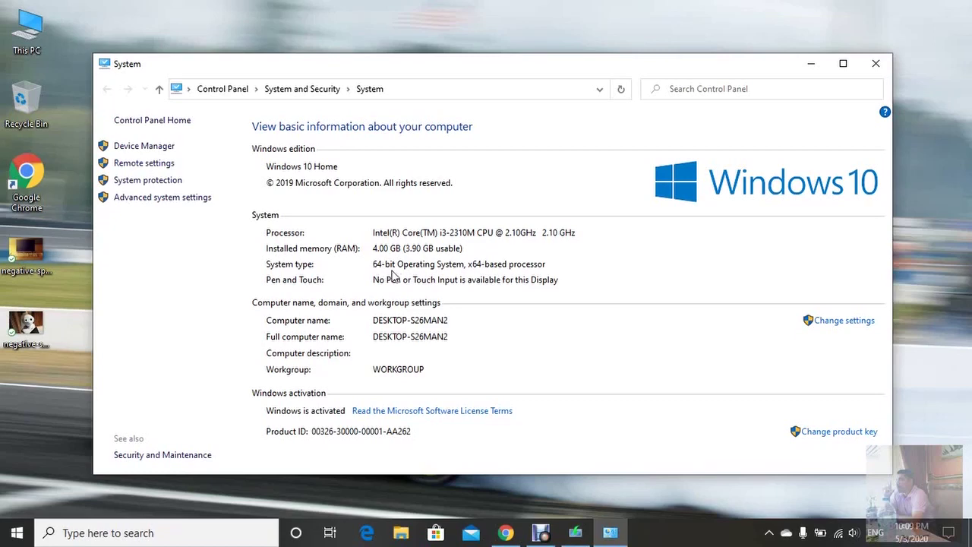
click(876, 64)
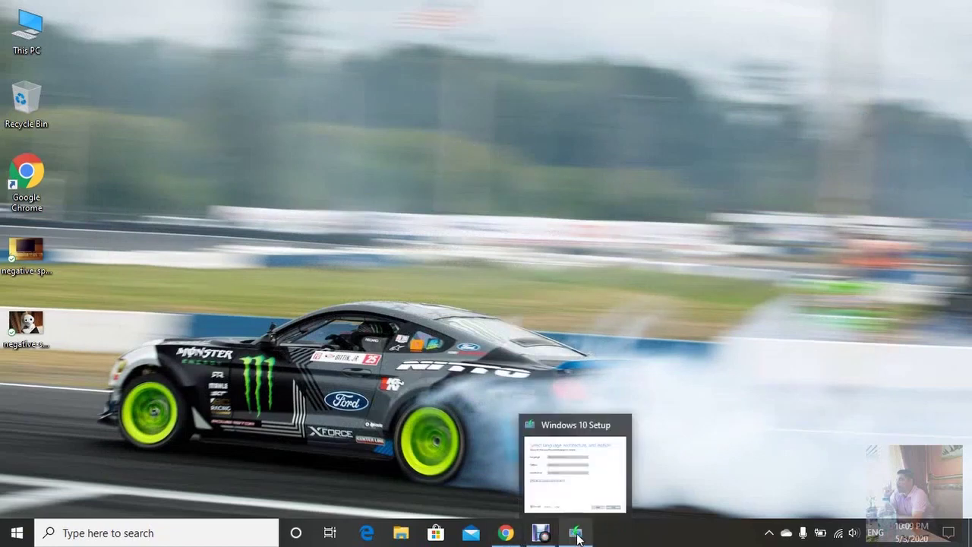
Step: Return to Windows 10 Setup, disable the recommended options for this PC and set the language to العربية
click(577, 536)
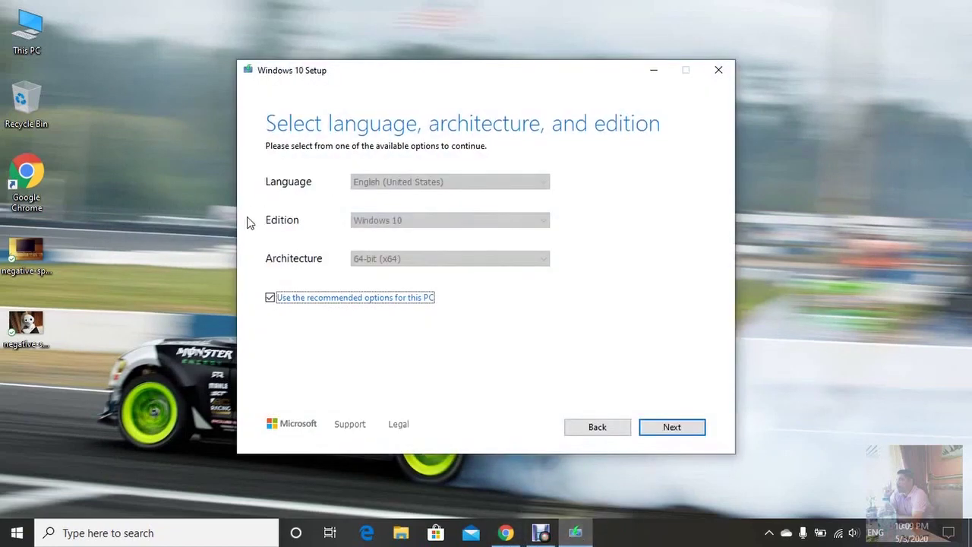
click(271, 298)
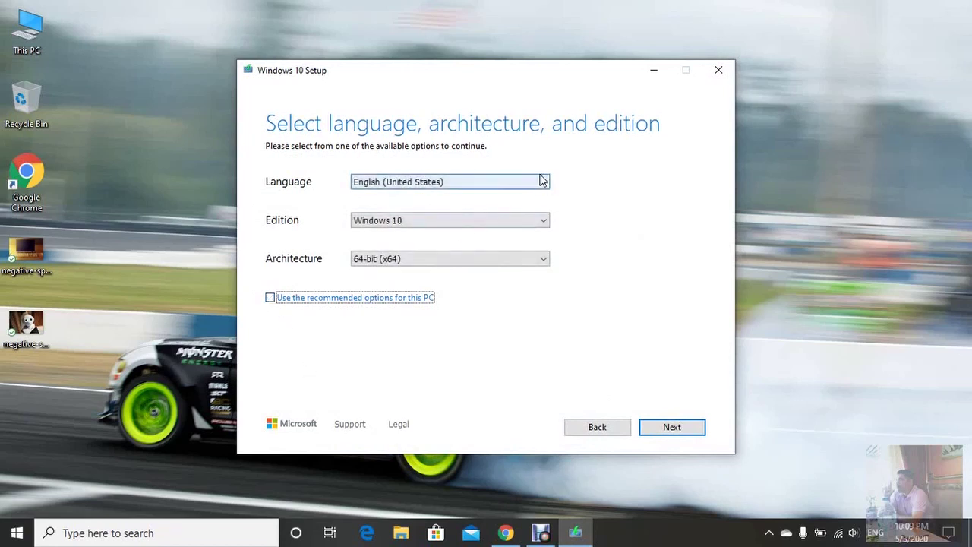
click(542, 182)
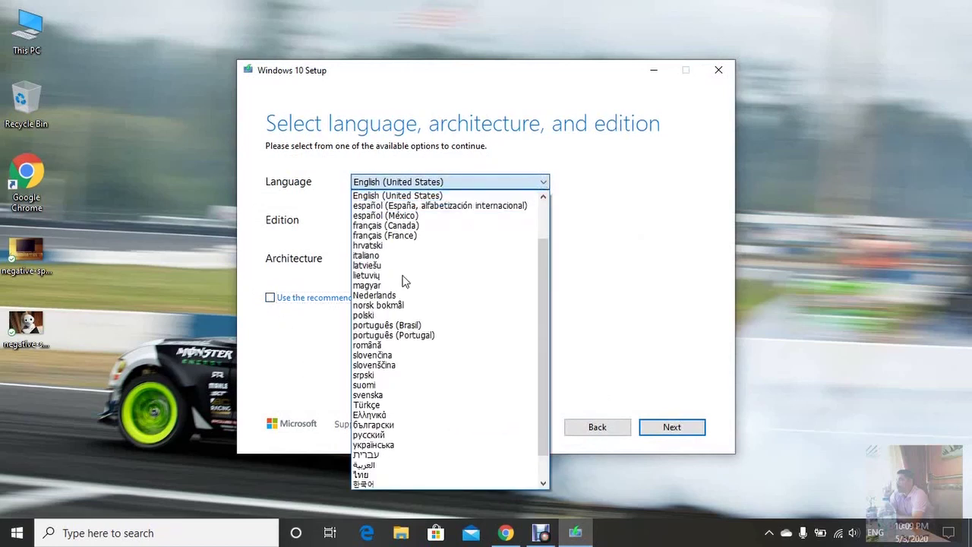
scroll(410, 267, up, 2)
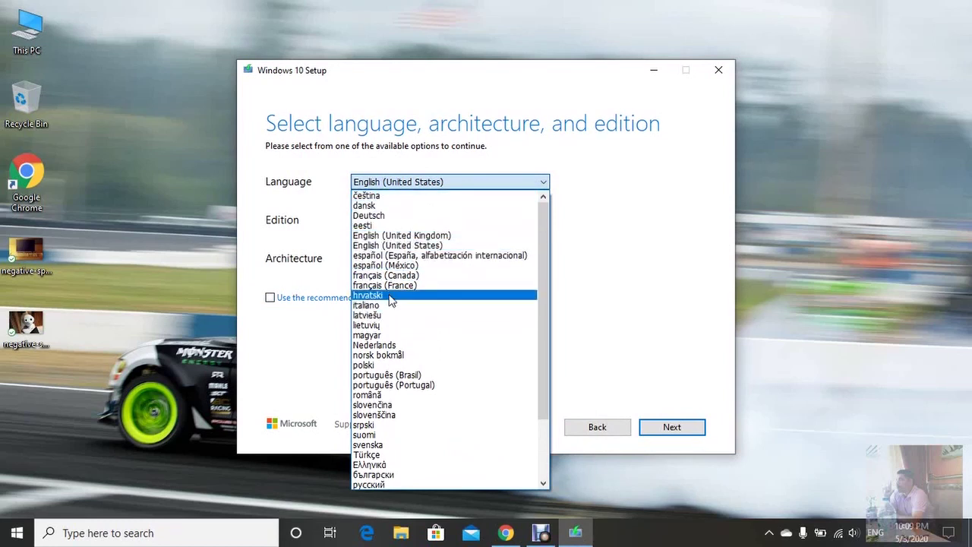
scroll(383, 254, down, 3)
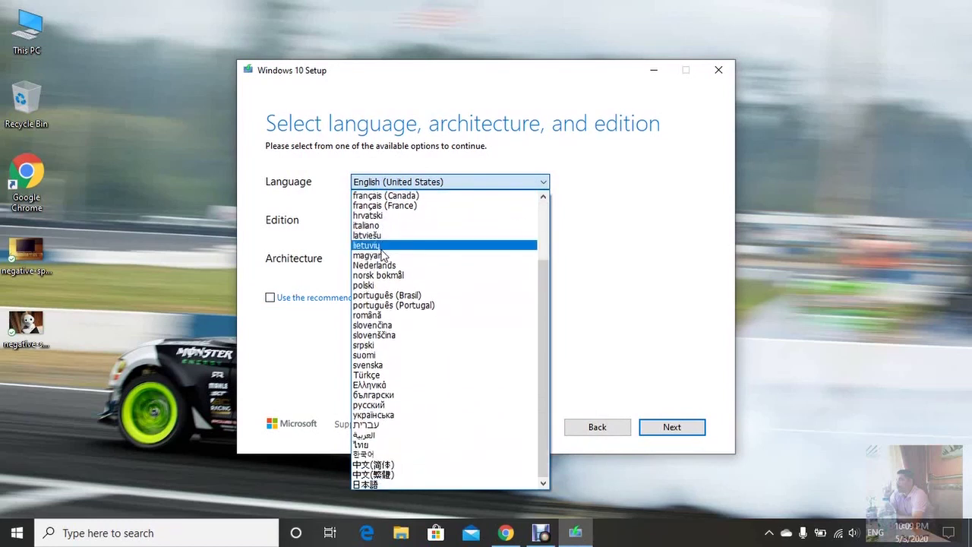
click(368, 435)
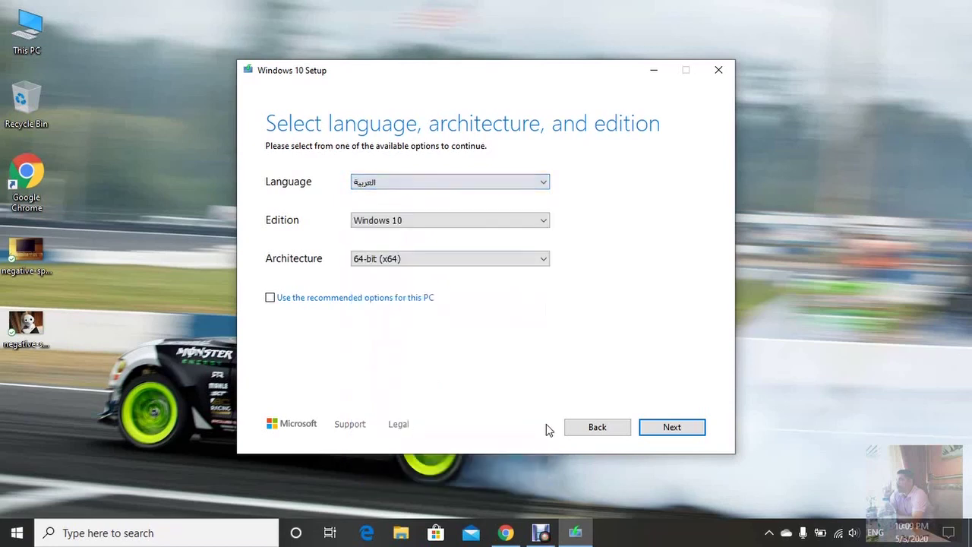
Step: Select Windows 10 as the edition and 64-bit (x64) as the architecture, and continue to the media choice
click(545, 222)
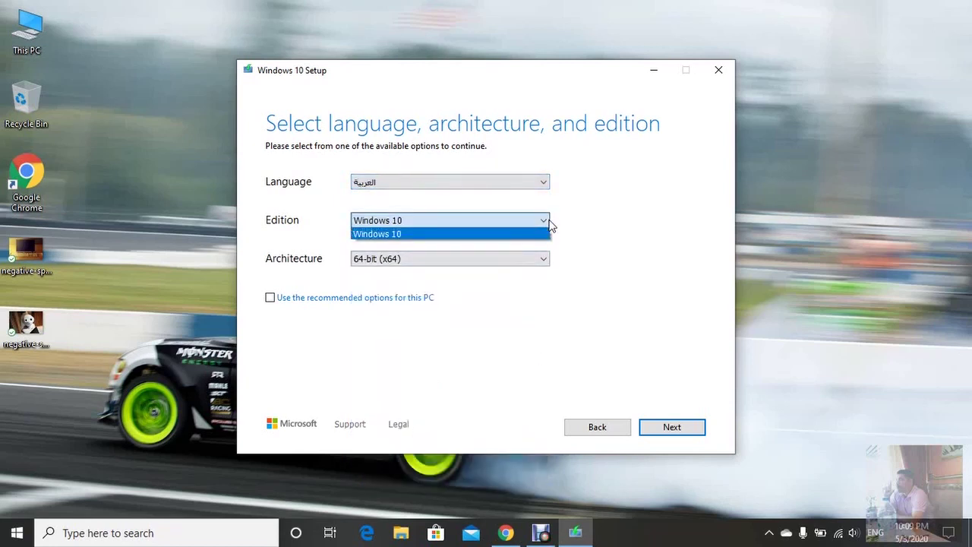
click(425, 234)
click(543, 261)
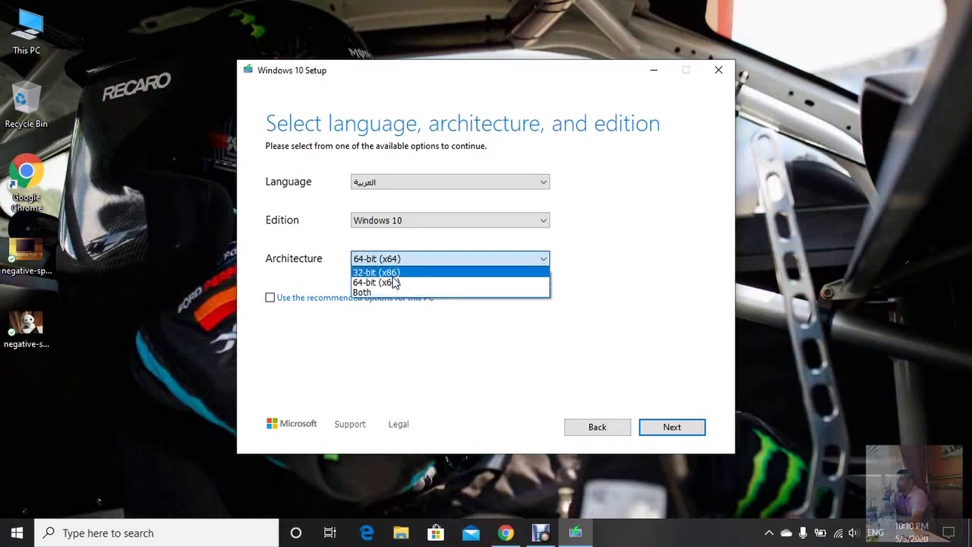
click(394, 284)
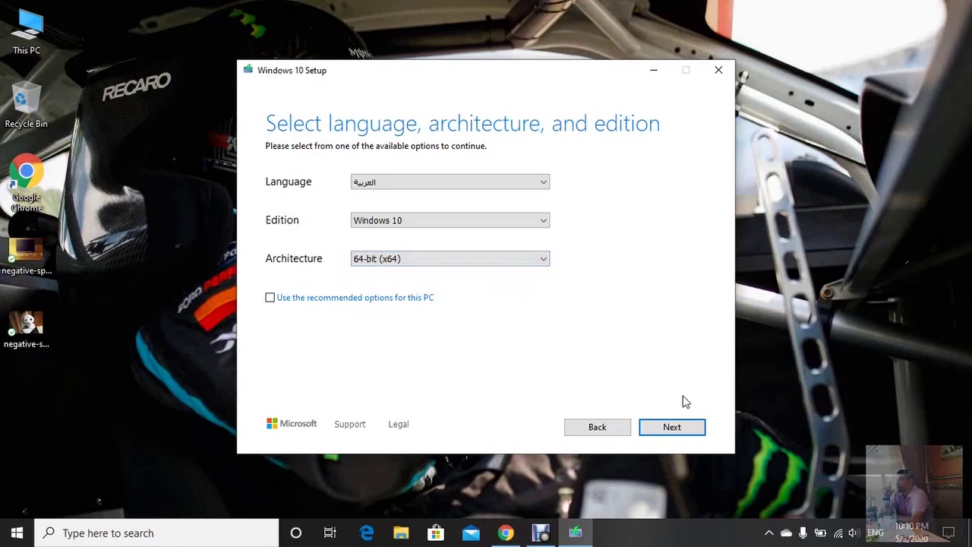
click(675, 430)
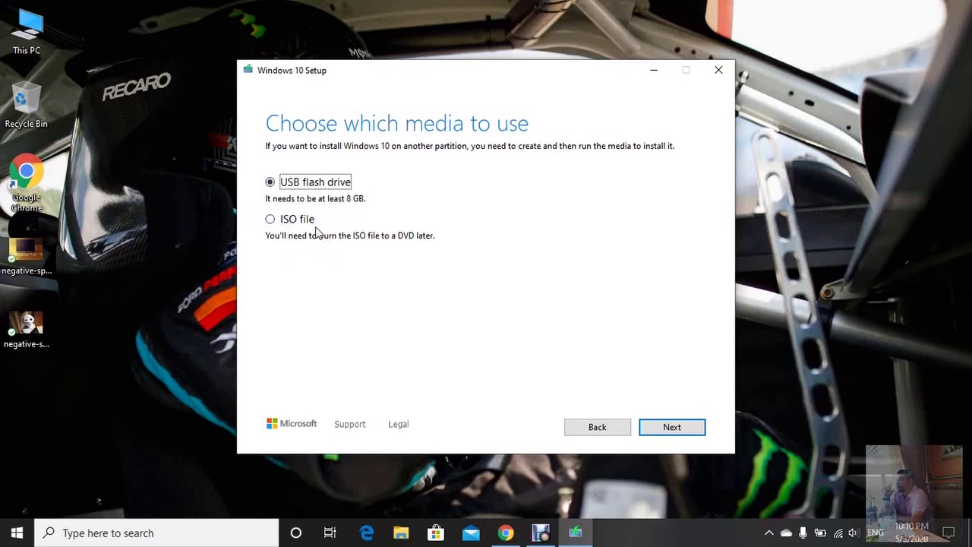
Step: Choose ISO file as the media to use and save it in the Documents folder under the name "win 10"
click(270, 219)
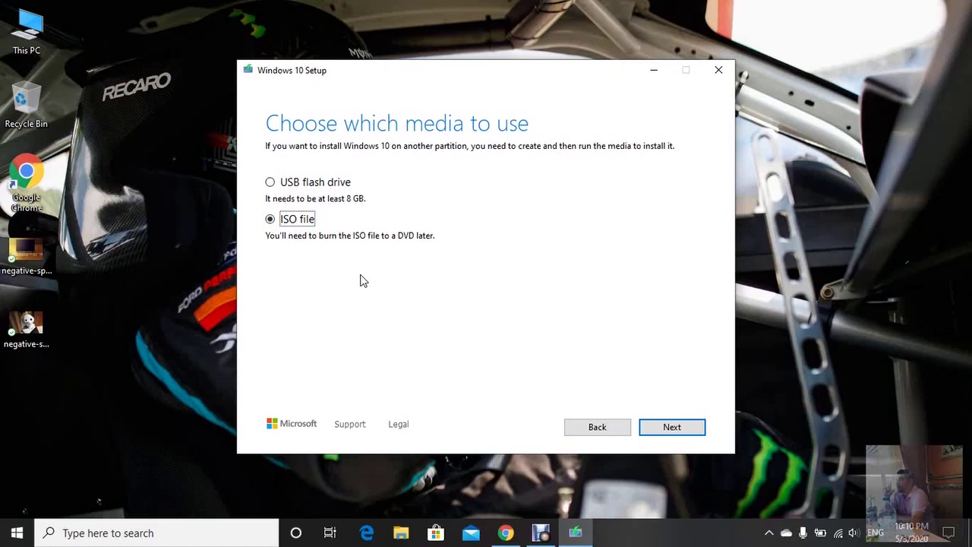
click(670, 432)
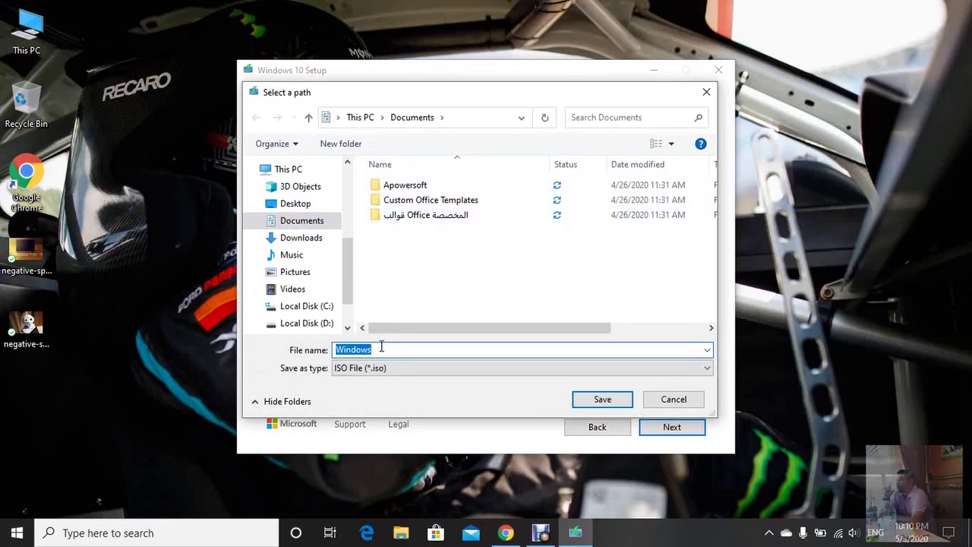
drag(381, 347, 331, 350)
text(wi)
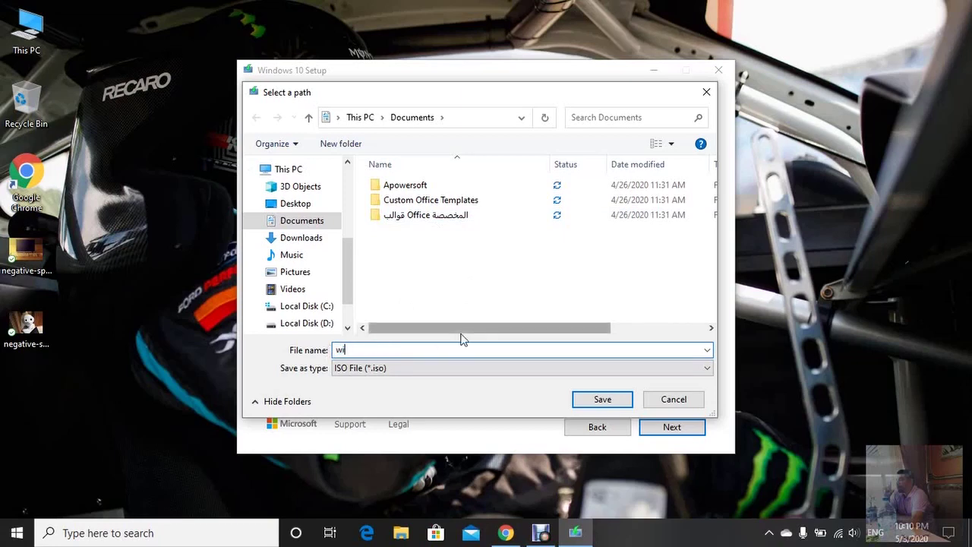
text(n 10)
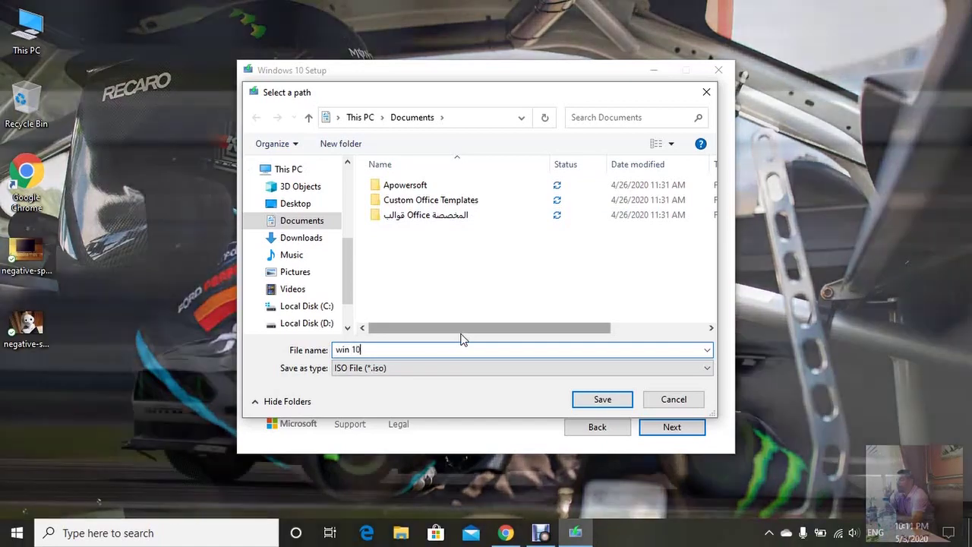
key(Tab)
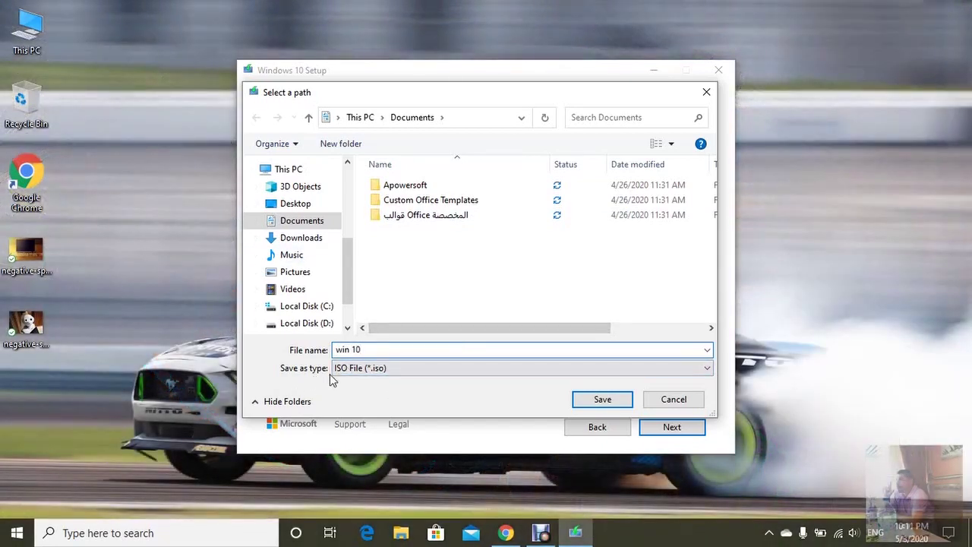
key(Tab)
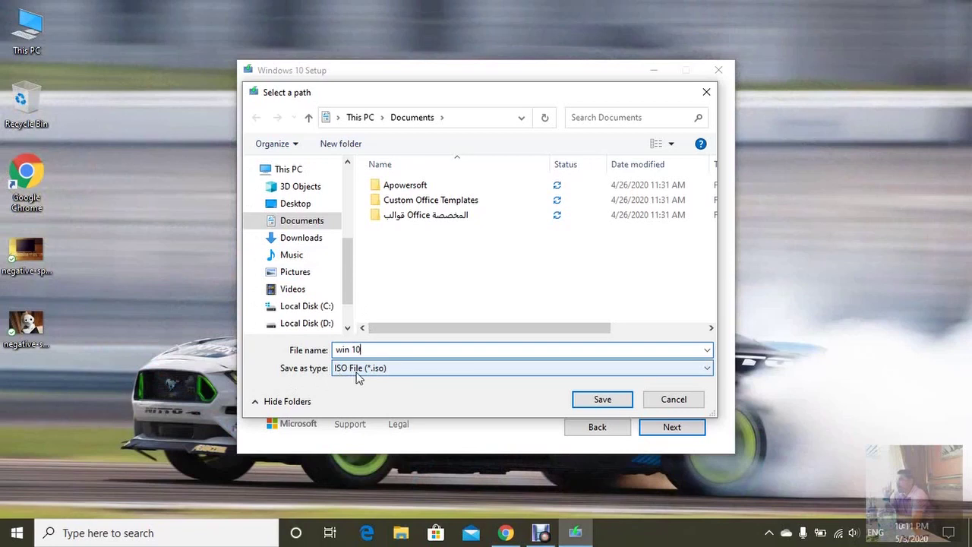
key(shift+Tab)
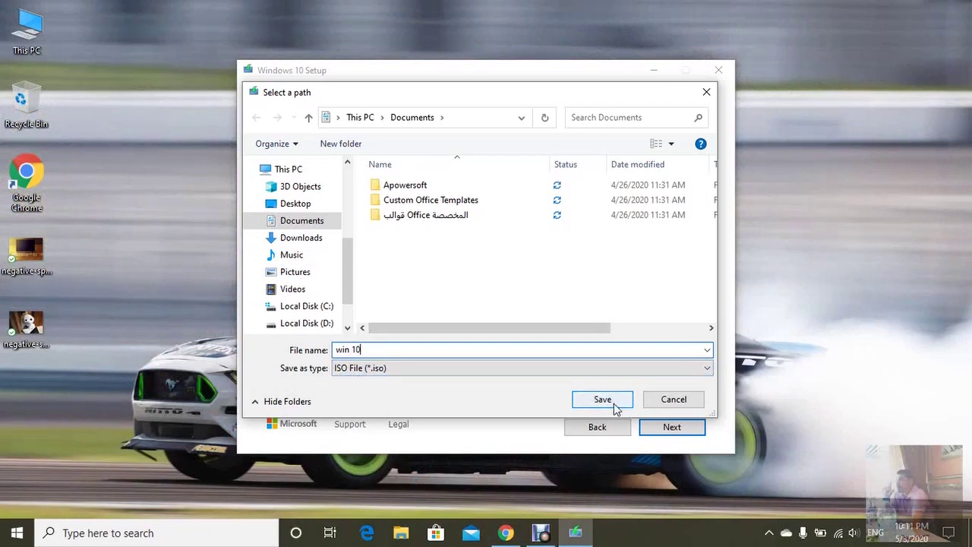
click(614, 404)
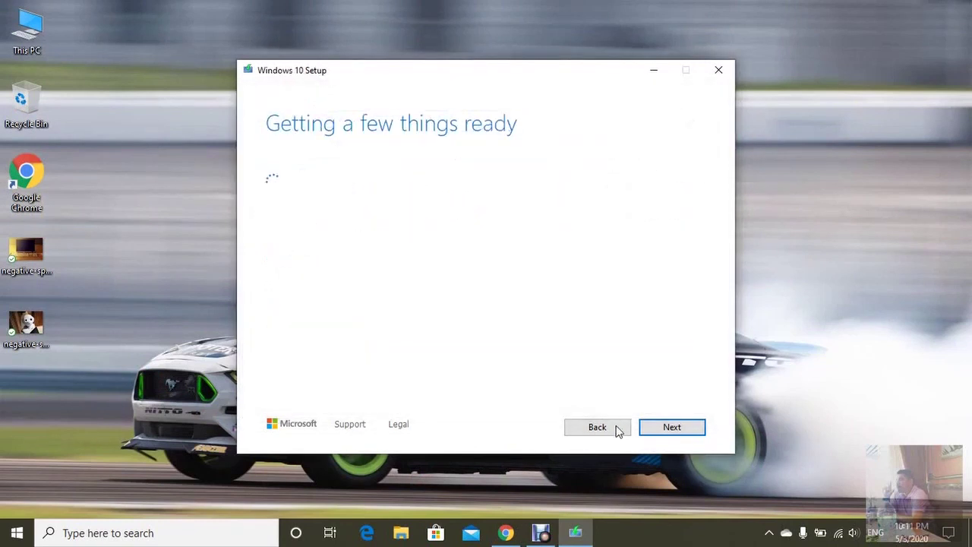